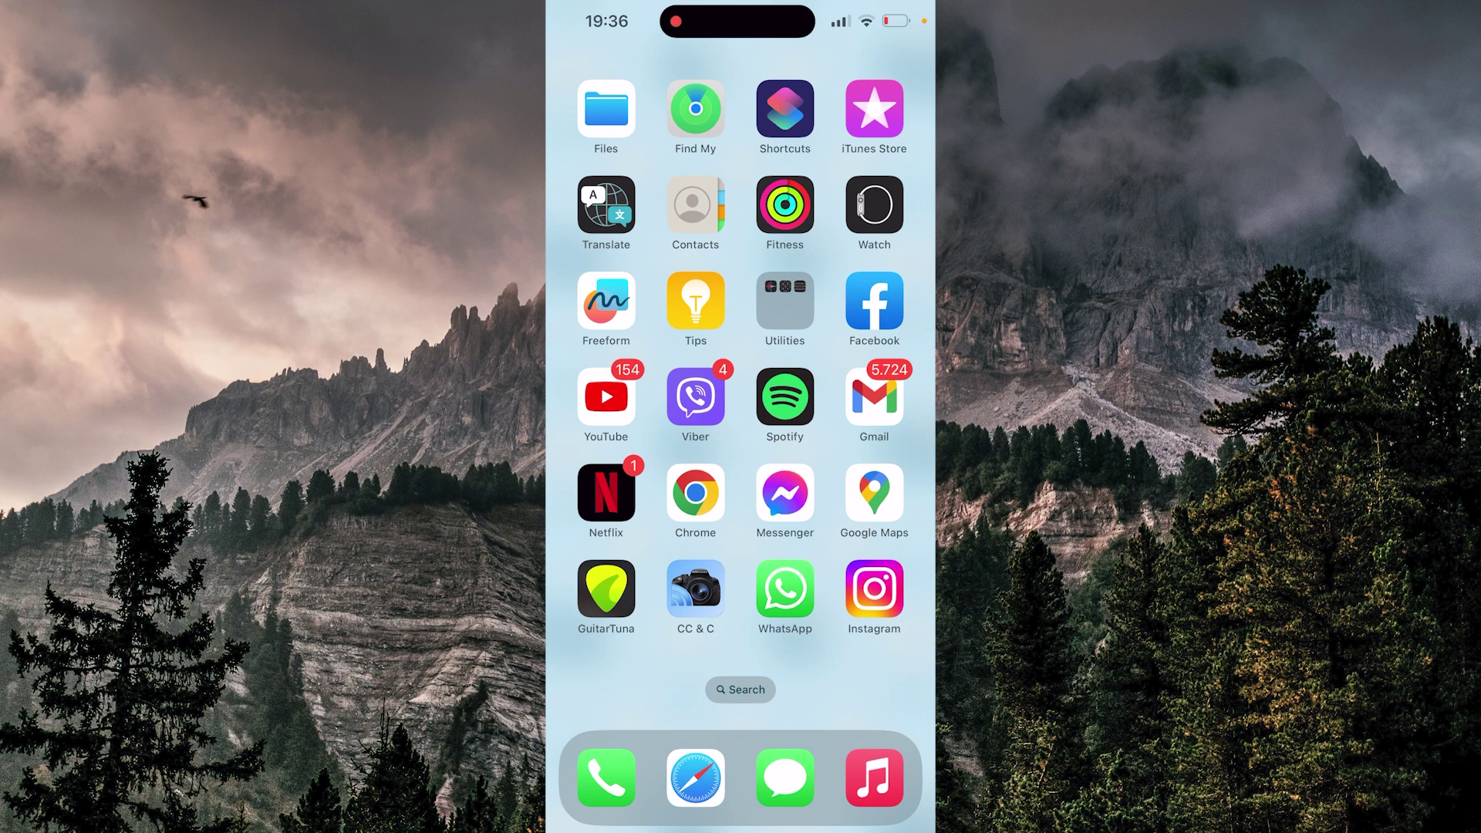
Launch Instagram from the iOS home screen.
left_click(874, 590)
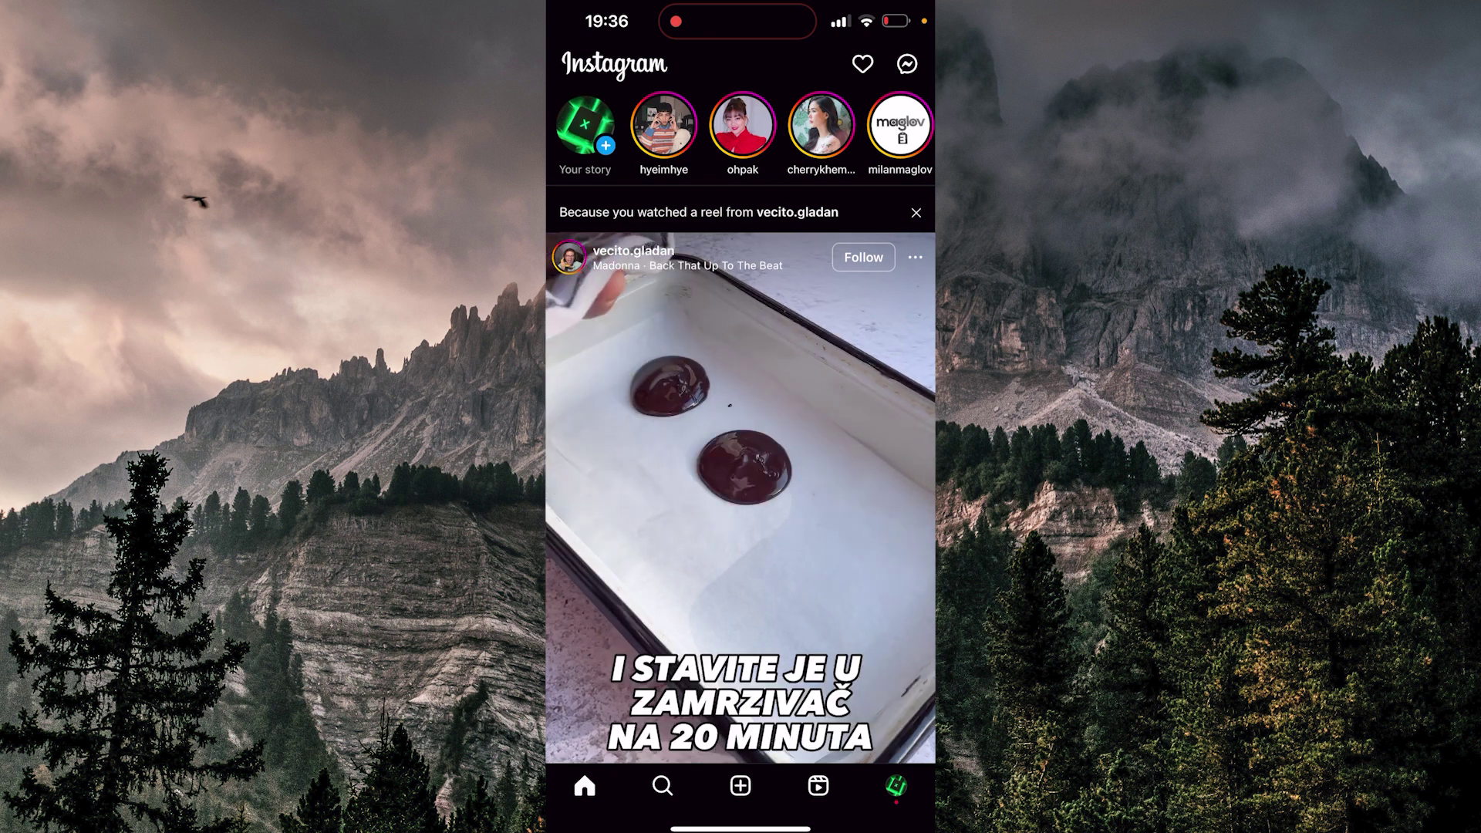
Go to direct messages and open the two-member group chat ending in 'Hi there!'.
left_click(908, 63)
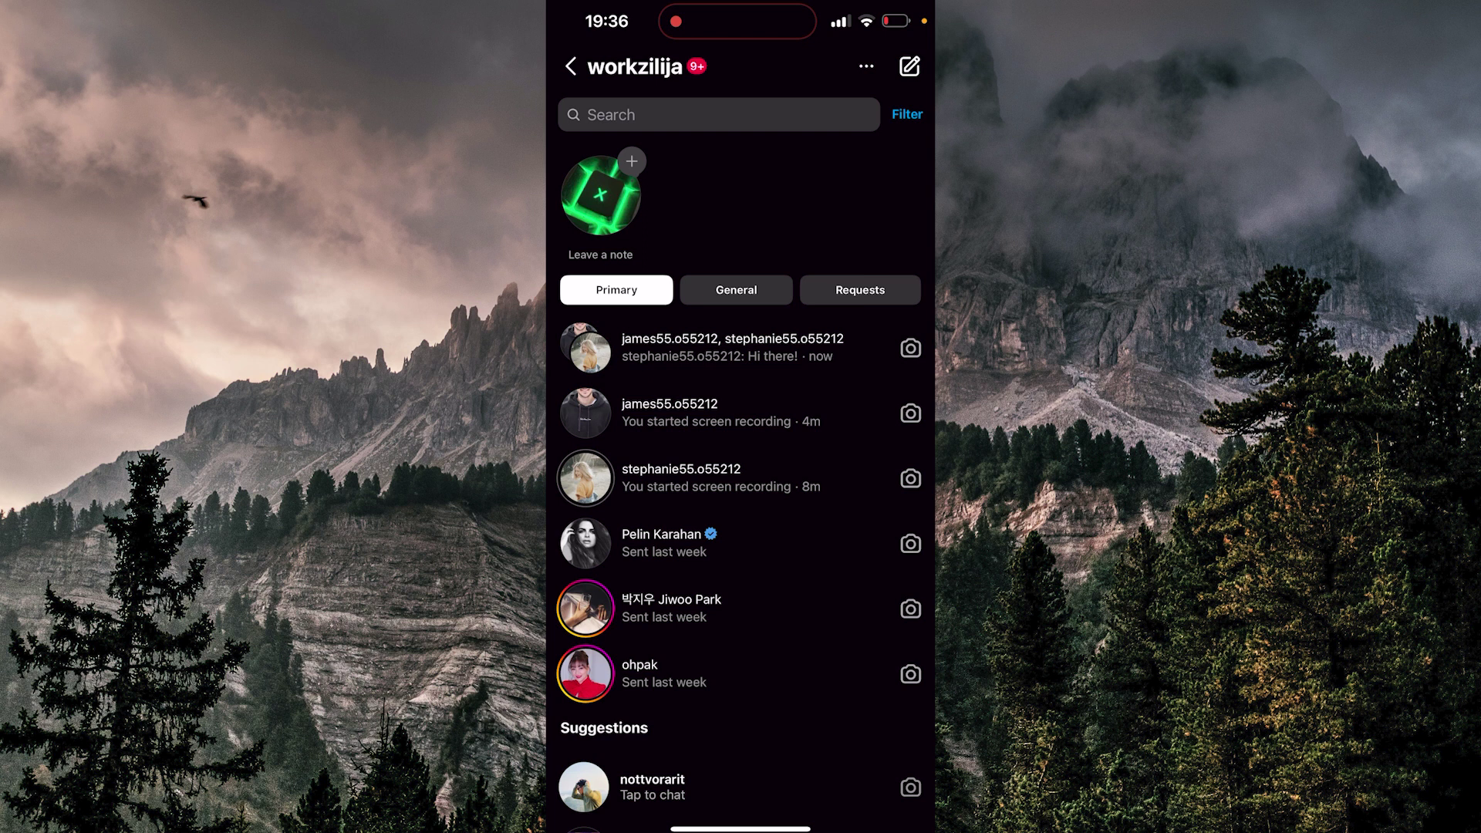
left_click(729, 347)
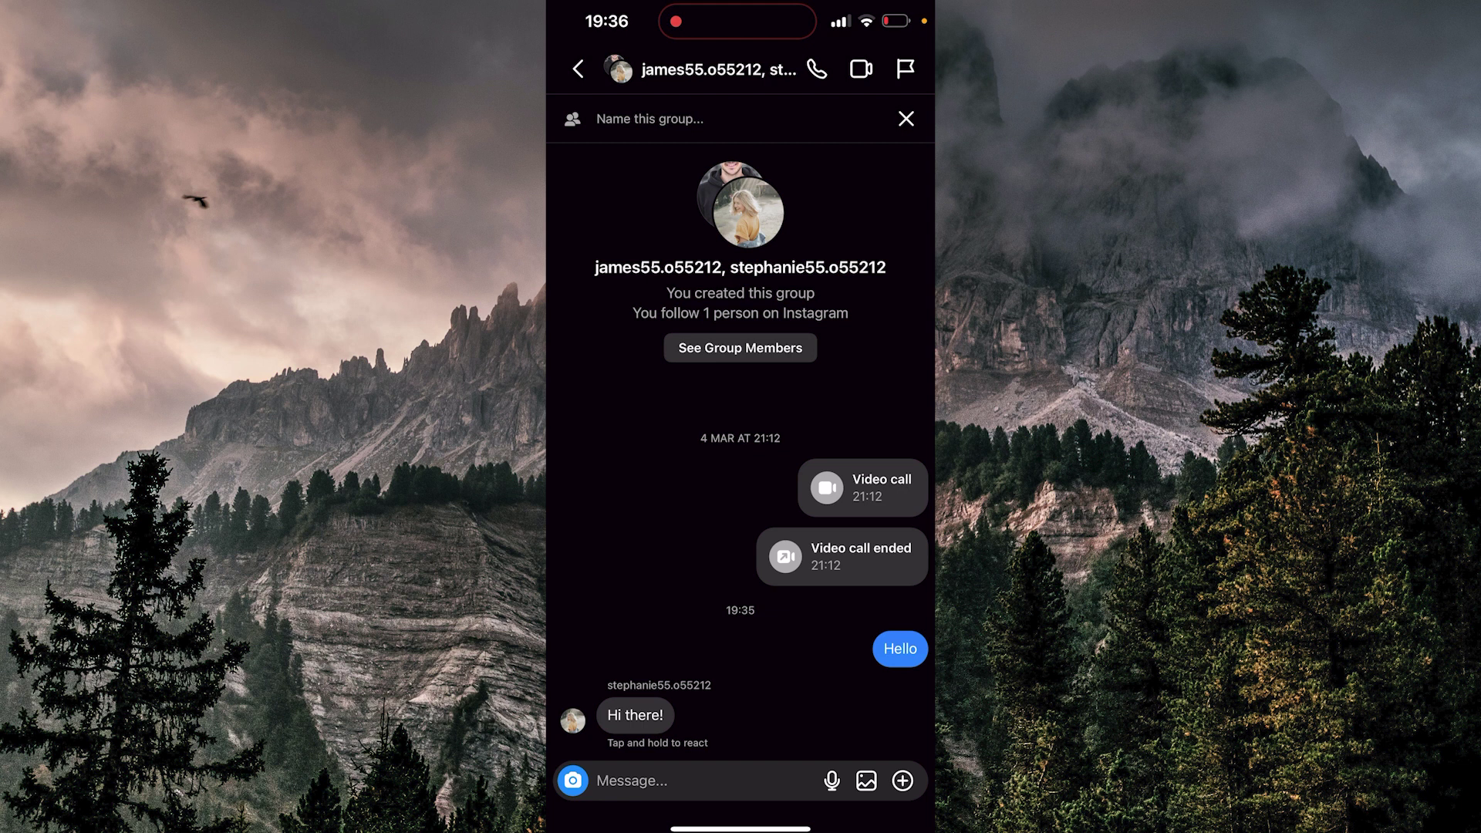
Open the group chat's details page and start an in-chat message search.
left_click(719, 69)
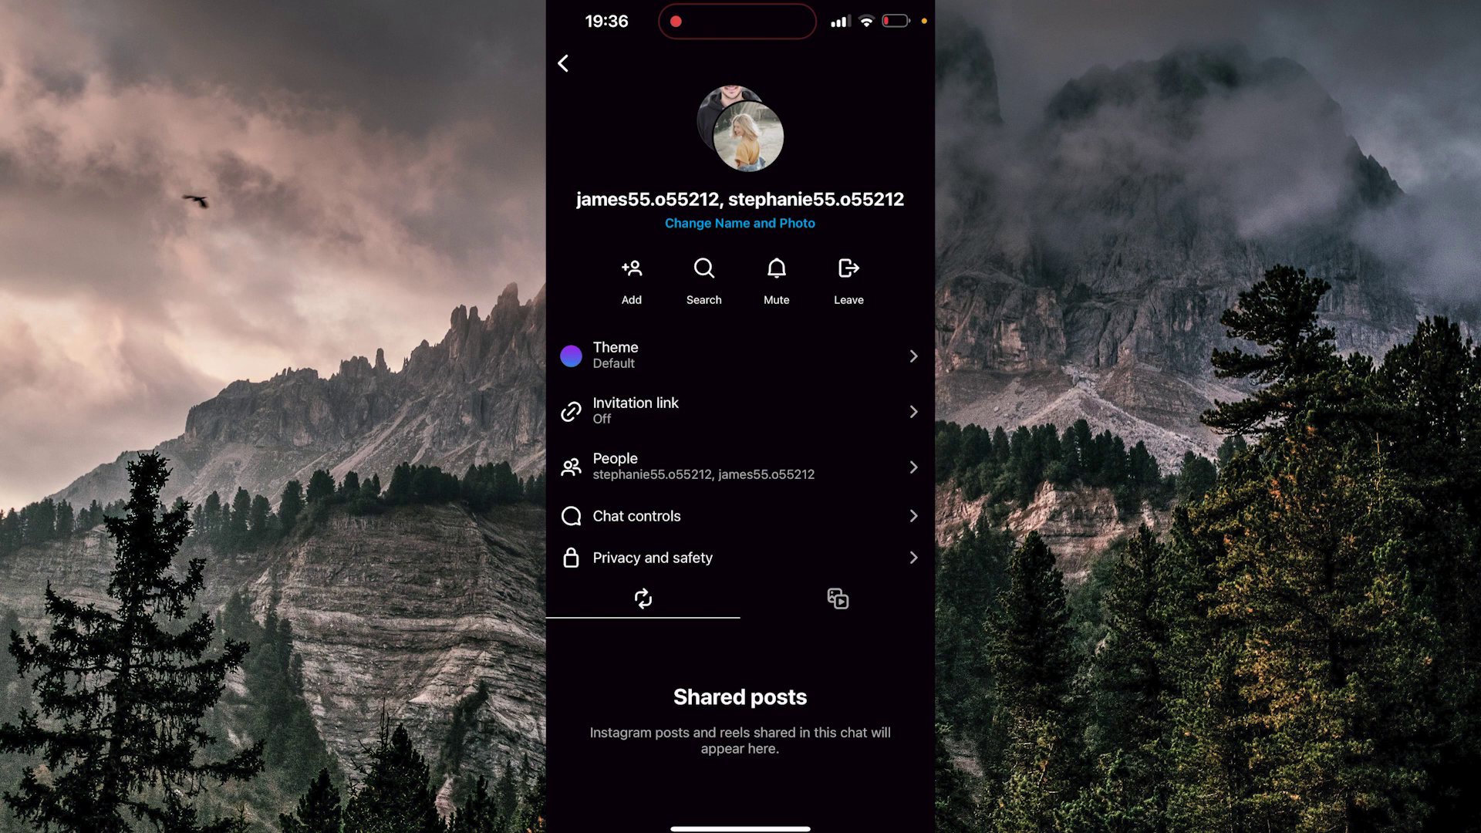
left_click(704, 278)
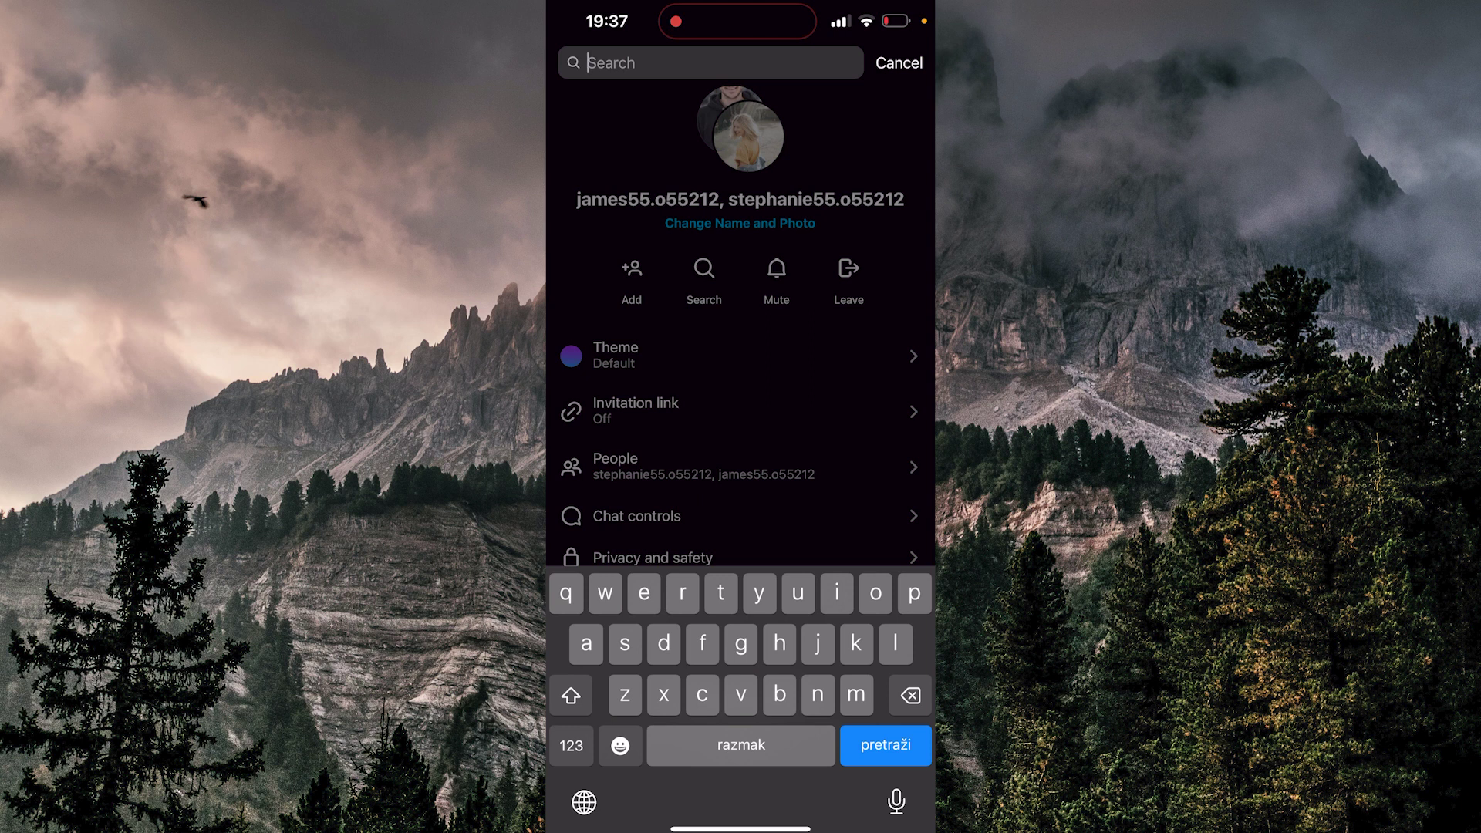
type("hi")
Search the group chat for 'hi', returning the 15 March 'Hi there!' message.
key("Return")
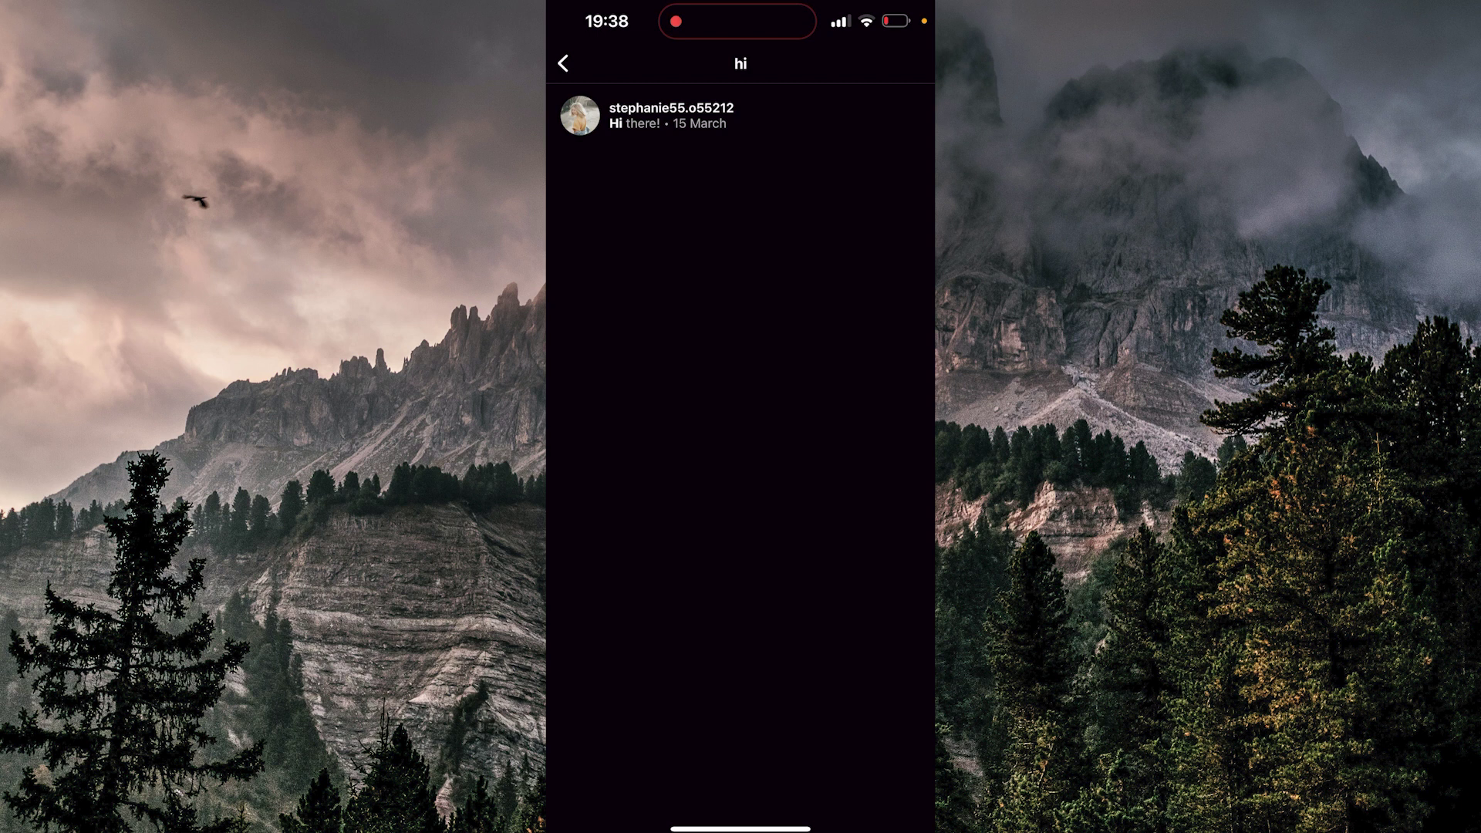
Jump from the search result to the highlighted 'Hi there!' message in the conversation.
left_click(671, 115)
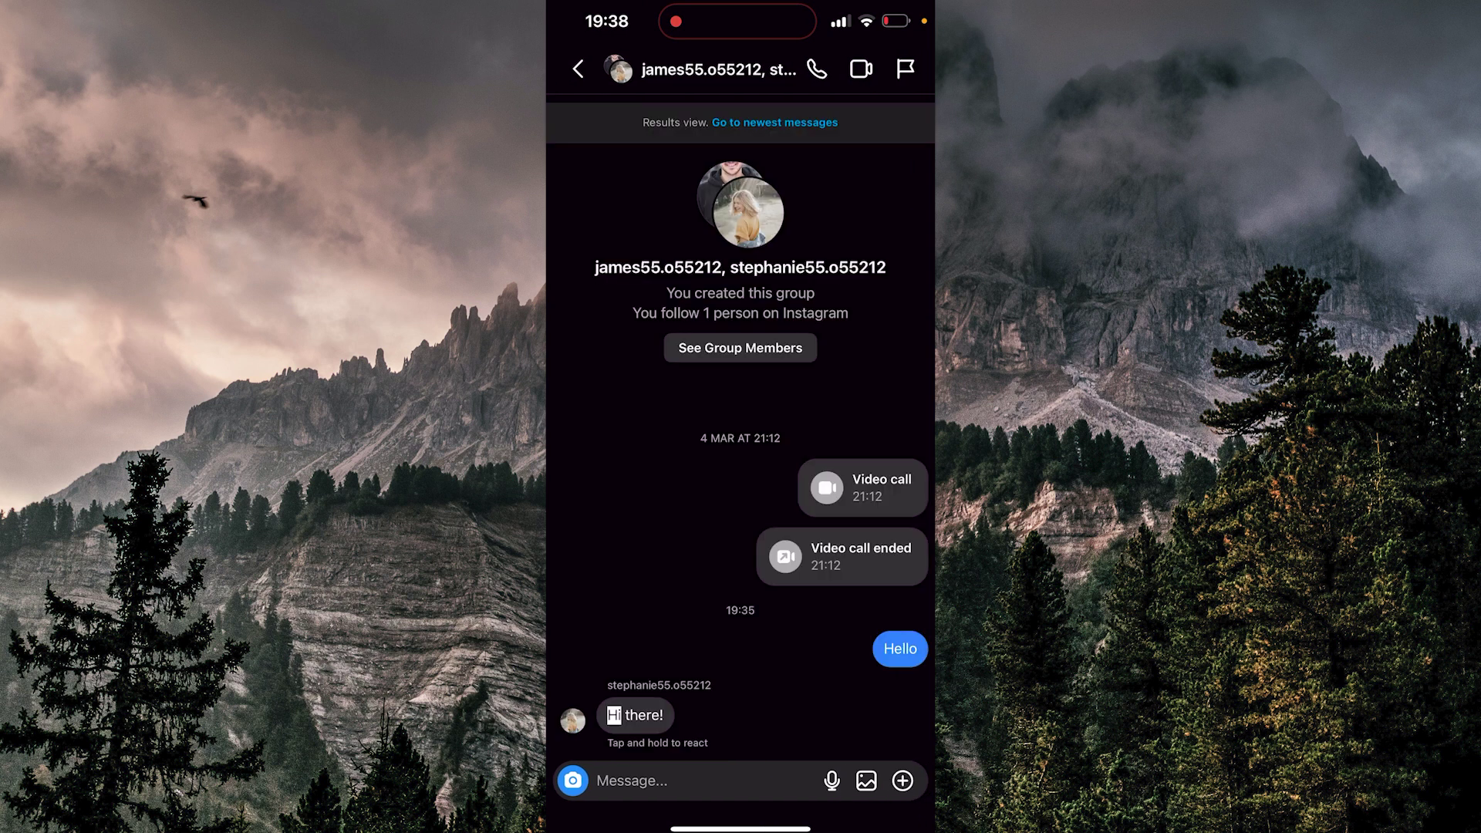